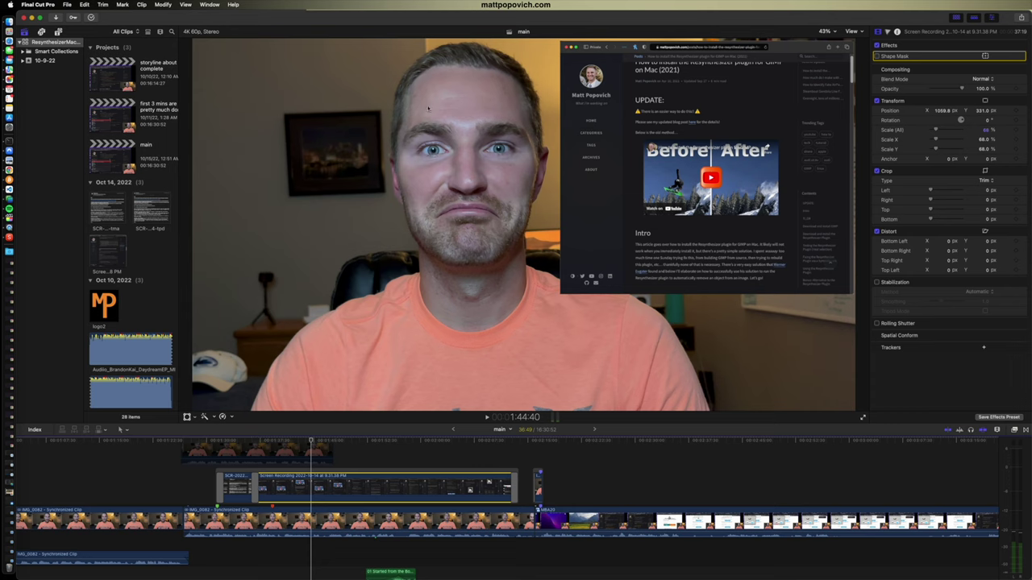
- Move the playhead back and enable the existing Shape Mask on the screen-recording overlay
left_click(306, 441)
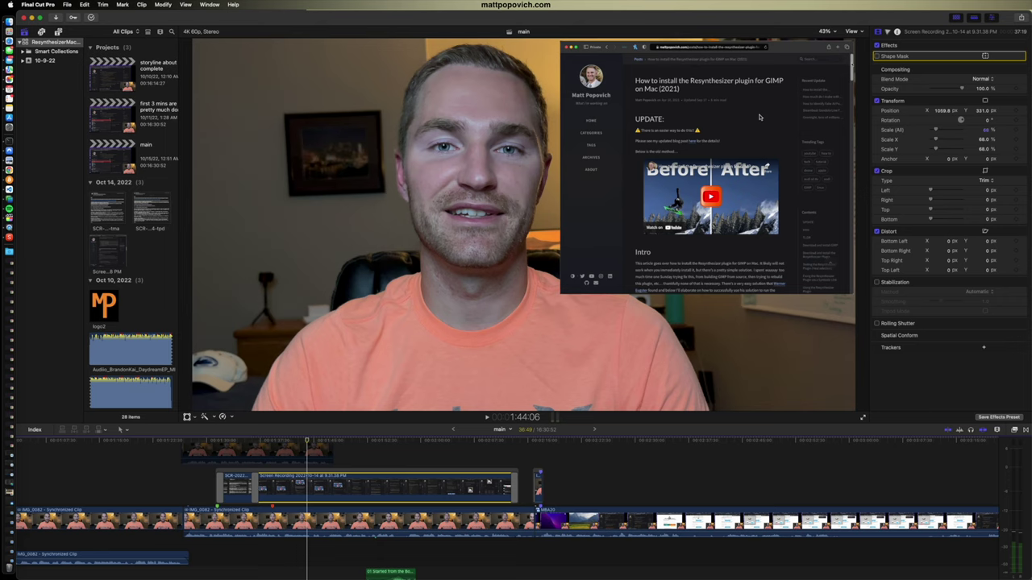
left_click(876, 56)
- Search the Effects Browser for 'mask' and apply Shape Mask to the screen-recording clip
left_click(1014, 430)
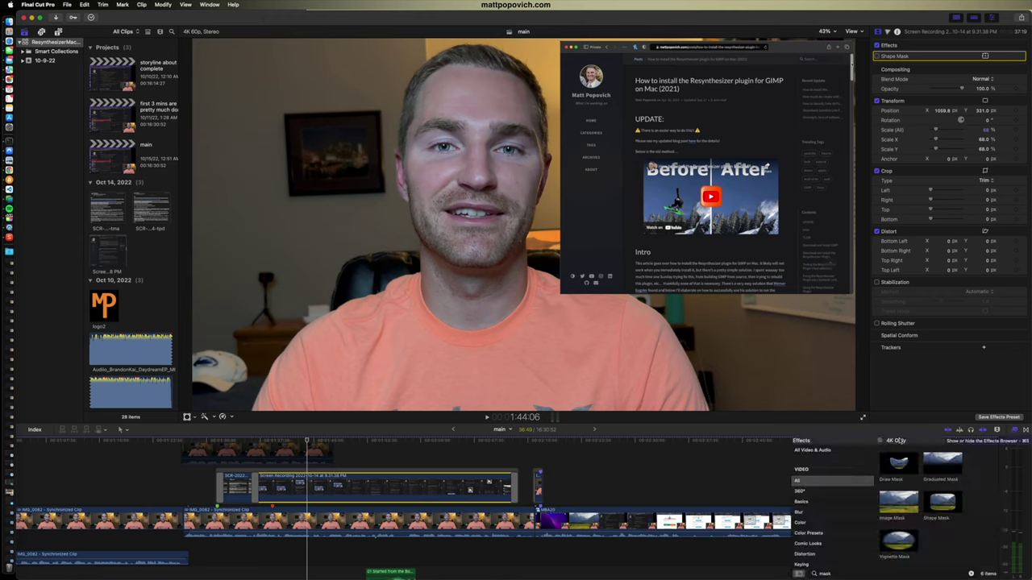
left_click(951, 573)
type("mask")
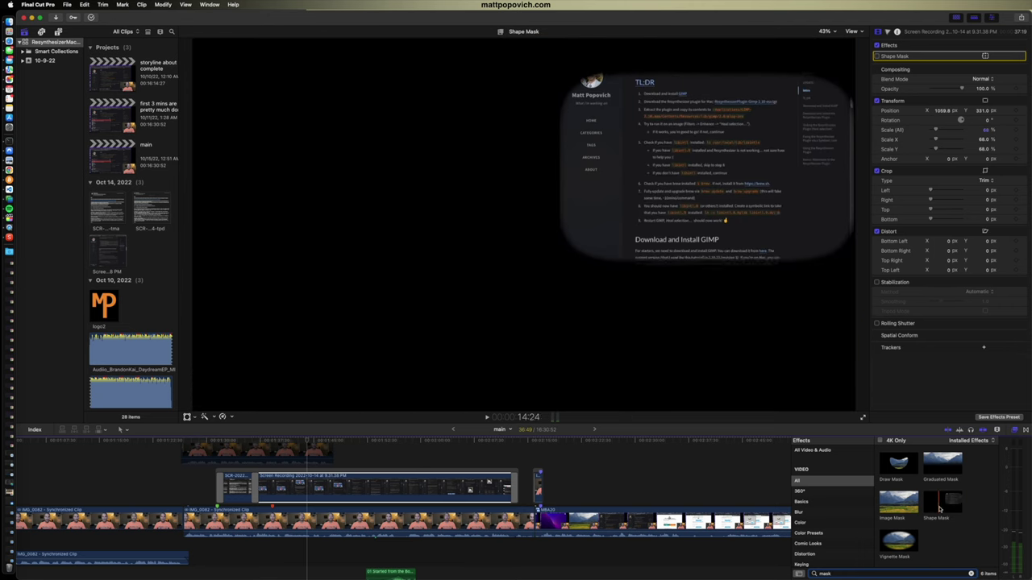
left_click_drag(939, 508, 395, 489)
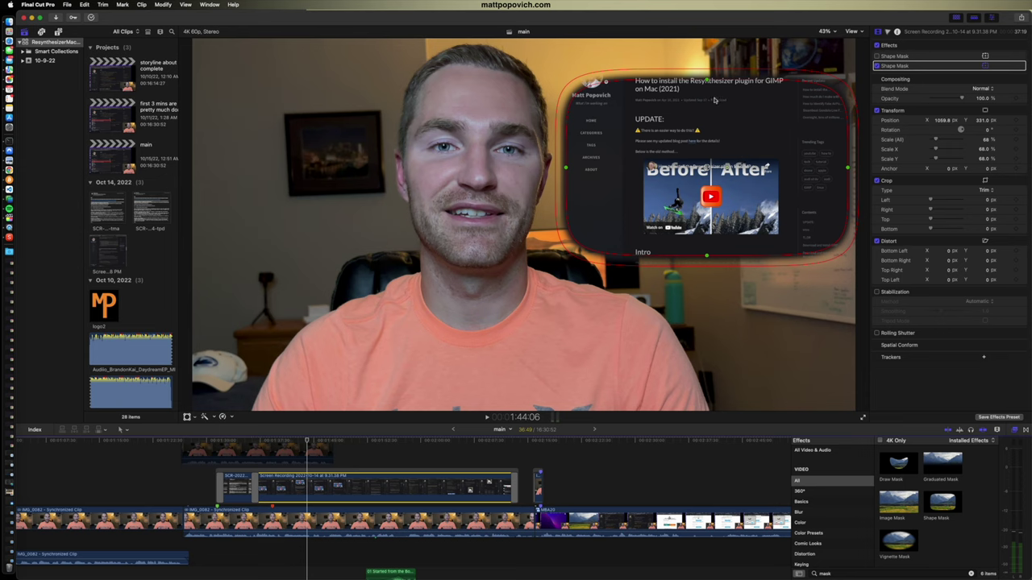
- Shrink the Shape Mask to frame the UPDATE section and video thumbnail, then expand Radius
left_click(1011, 66)
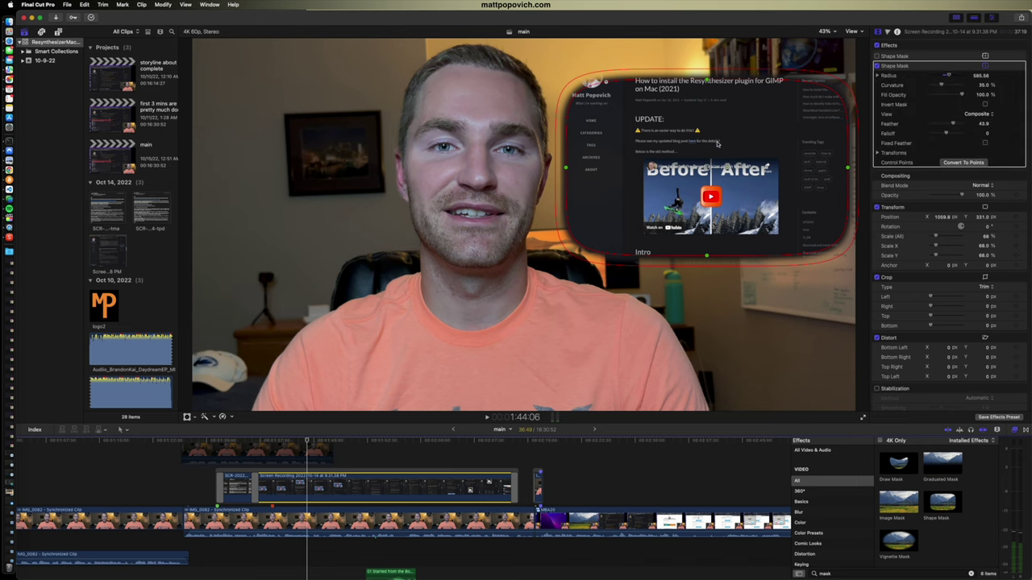
mouse_move(717, 134)
left_mouse_down()
mouse_move(744, 126)
mouse_move(716, 130)
left_mouse_up()
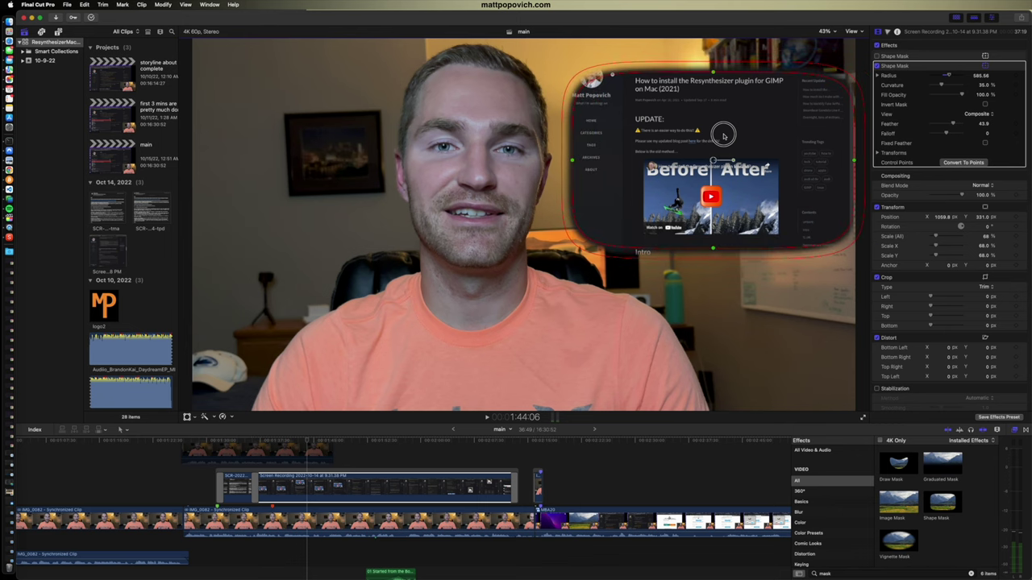
left_click_drag(857, 165, 806, 161)
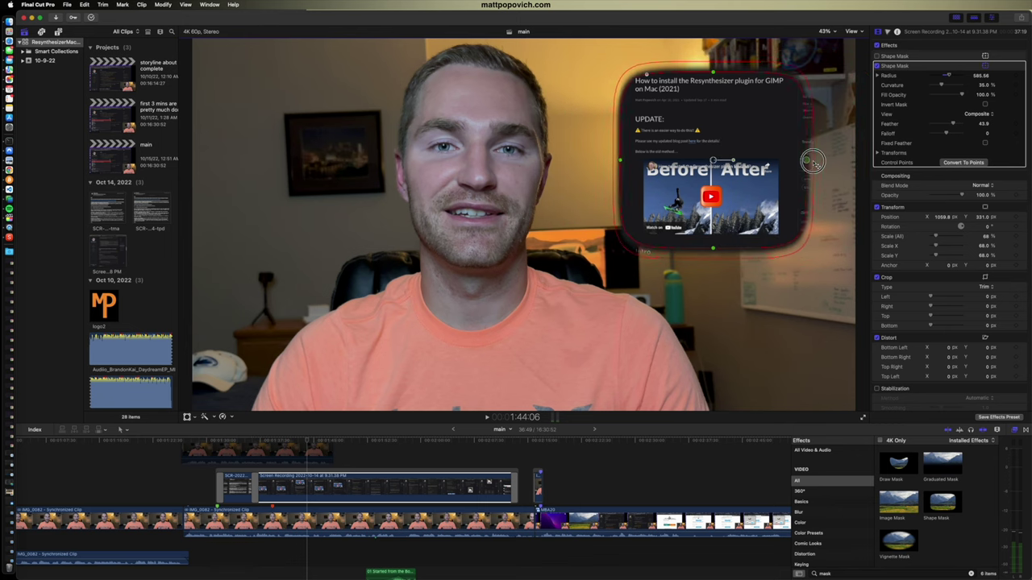
left_click_drag(713, 250, 713, 232)
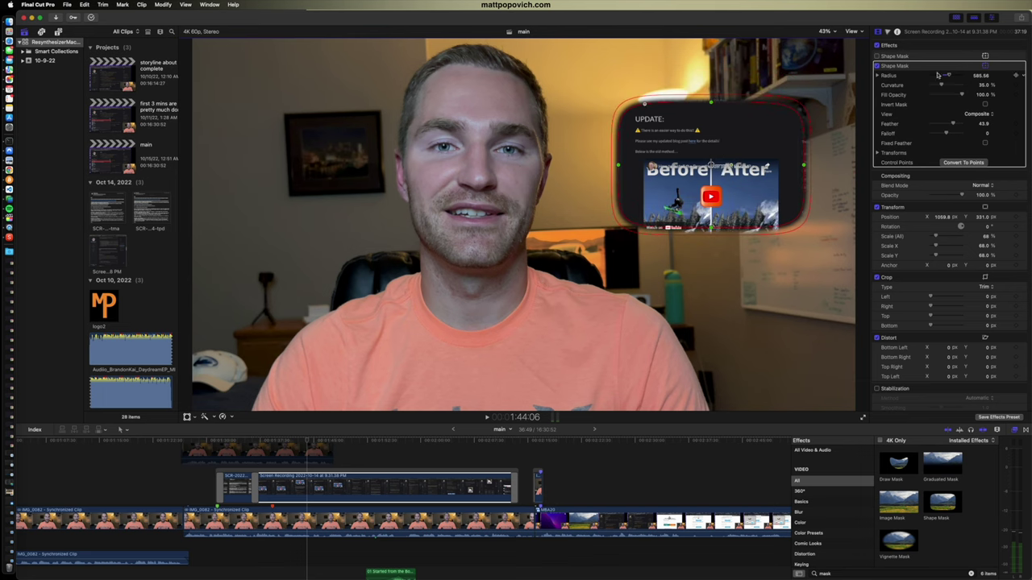
left_click(876, 75)
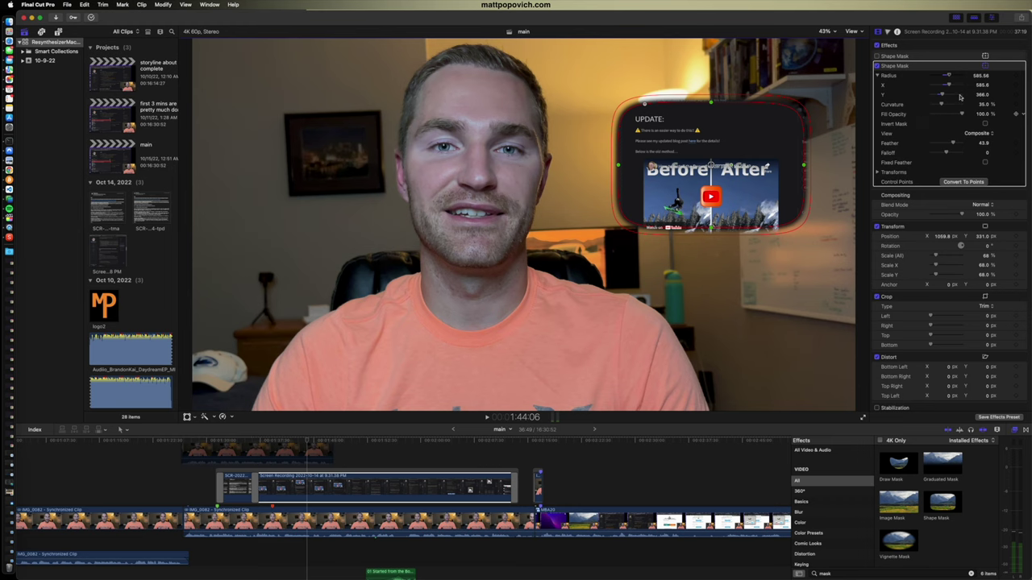
- Hide the Inspector via Window > Show in Workspace, then restore it with Cmd+4
left_click(209, 5)
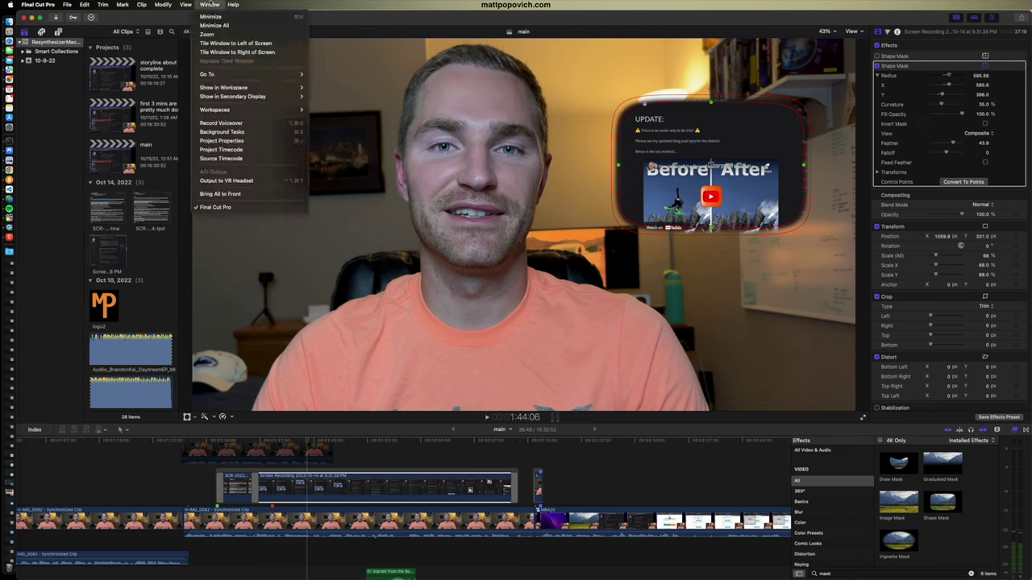
mouse_move(235, 89)
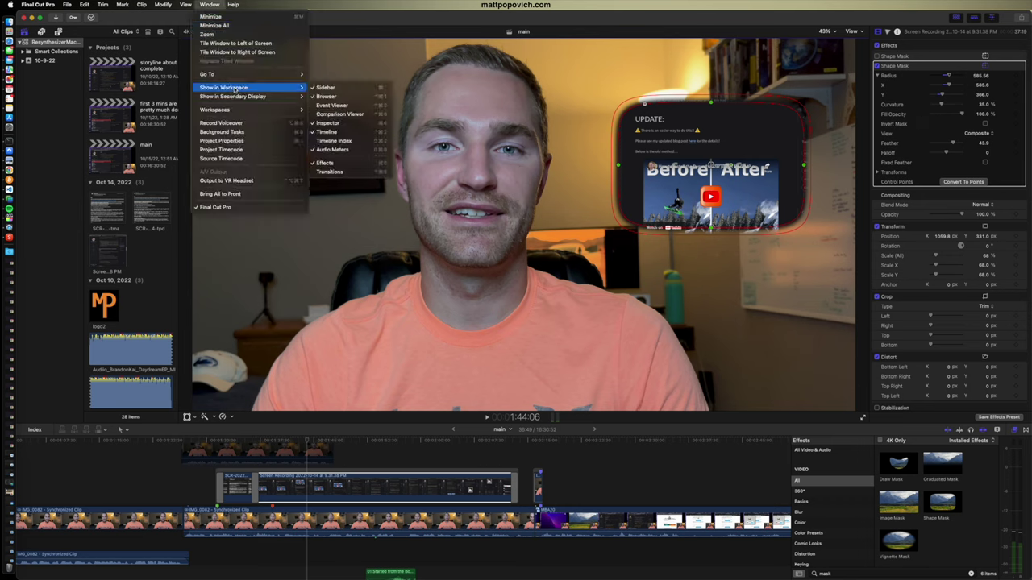
left_click(342, 125)
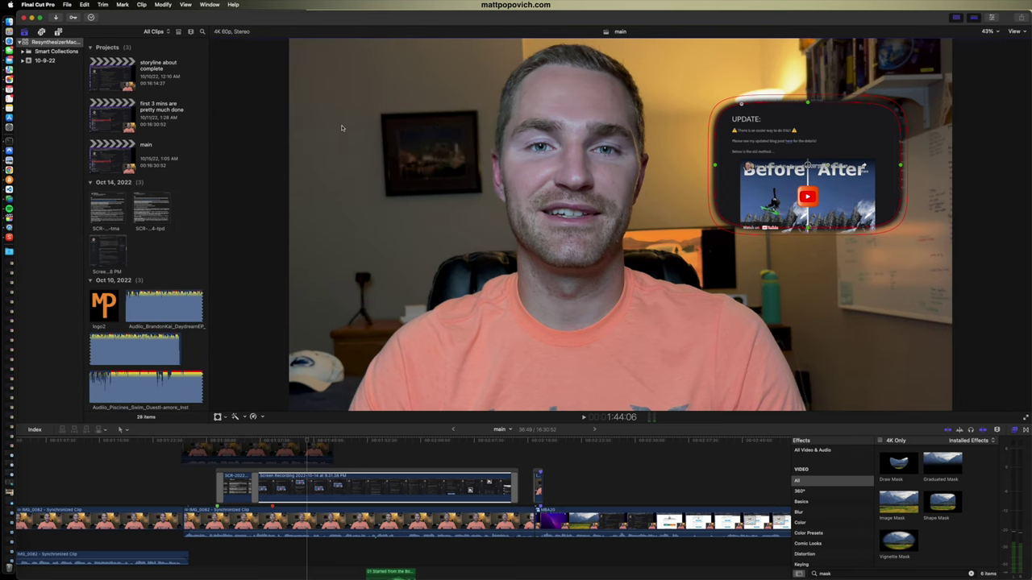
key("super+4")
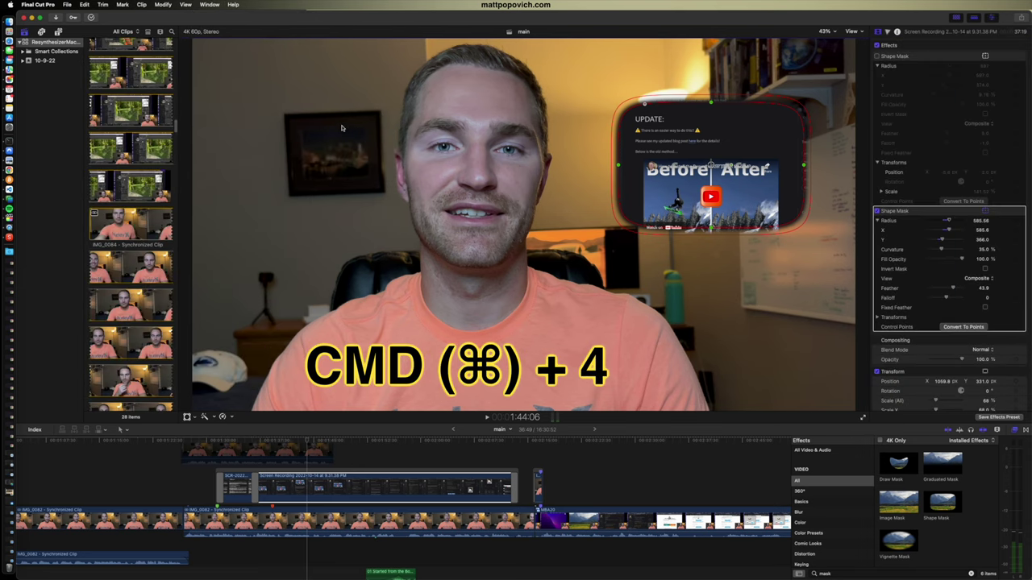
- Widen the mask's radius to include the sidebar and set Feather to 74
scroll(960, 202, "down", 5)
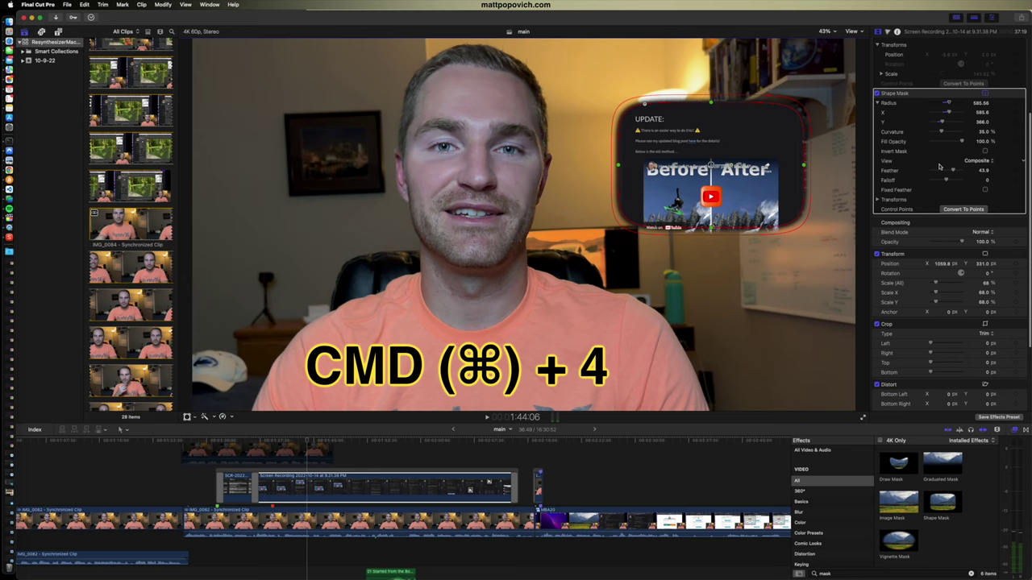
mouse_move(948, 113)
left_mouse_down()
mouse_move(935, 107)
mouse_move(949, 110)
mouse_move(943, 125)
left_mouse_up()
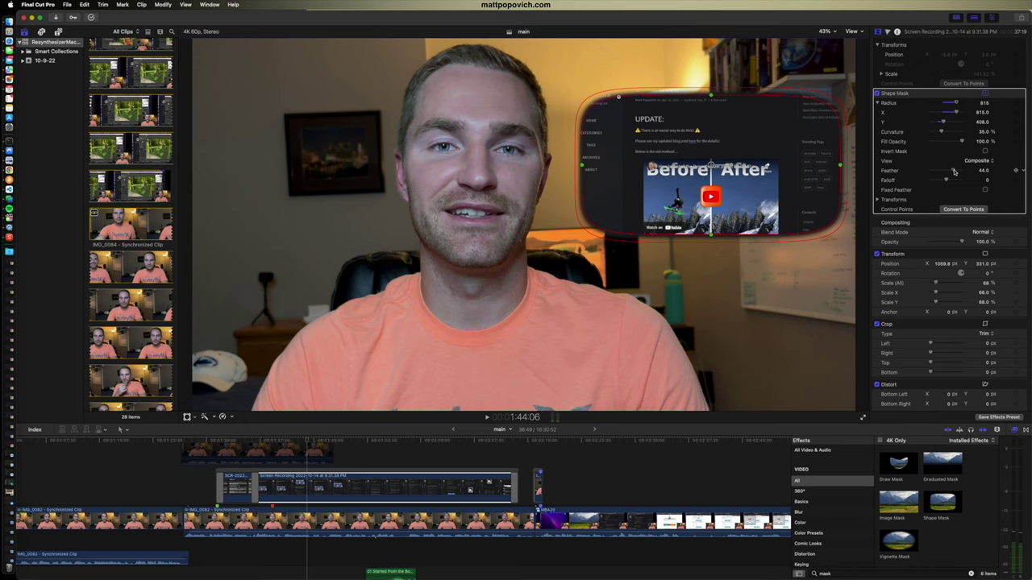
mouse_move(954, 172)
left_mouse_down()
mouse_move(941, 171)
mouse_move(959, 174)
left_mouse_up()
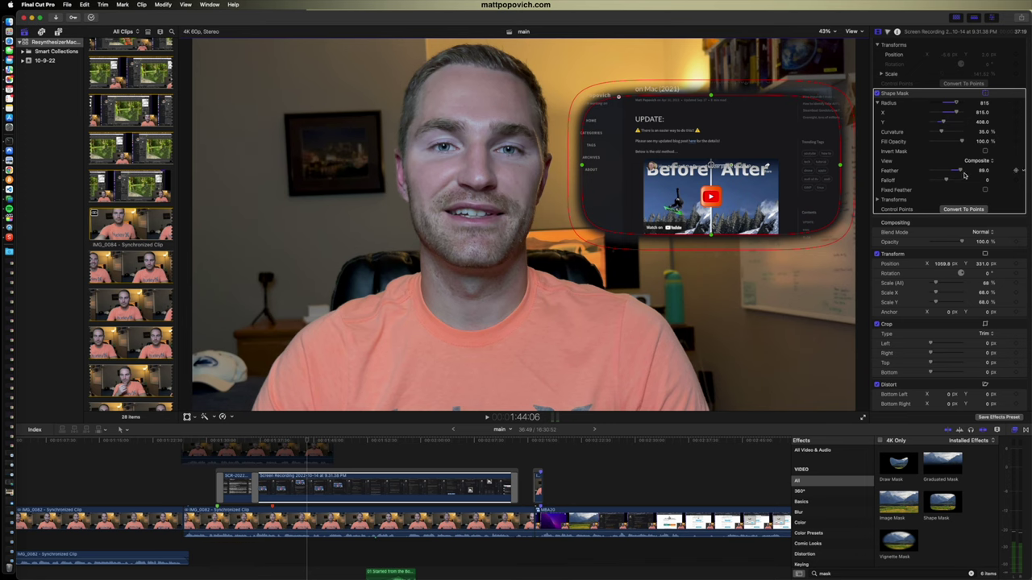
left_click_drag(952, 173, 952, 170)
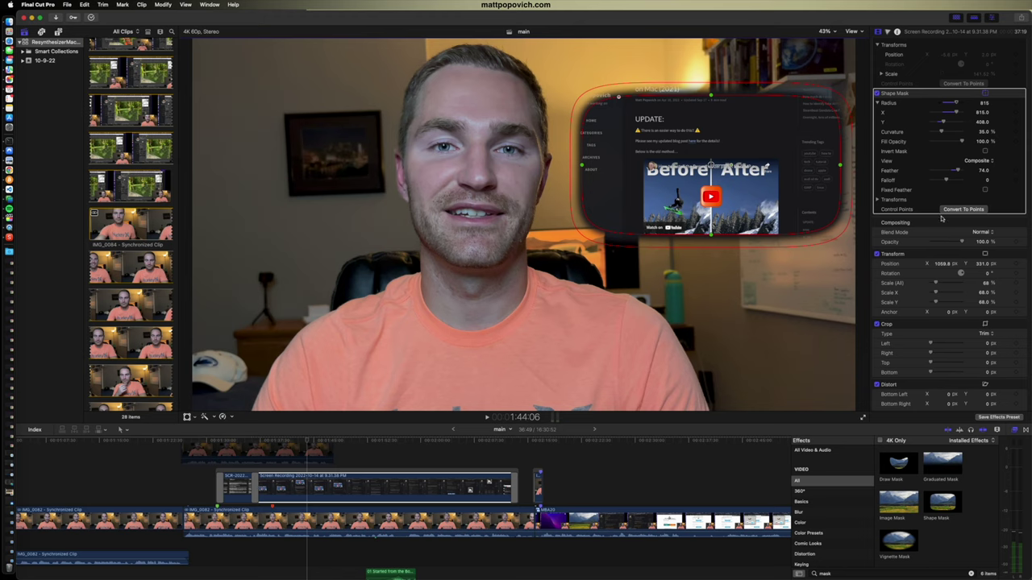
scroll(938, 103, "up", 5)
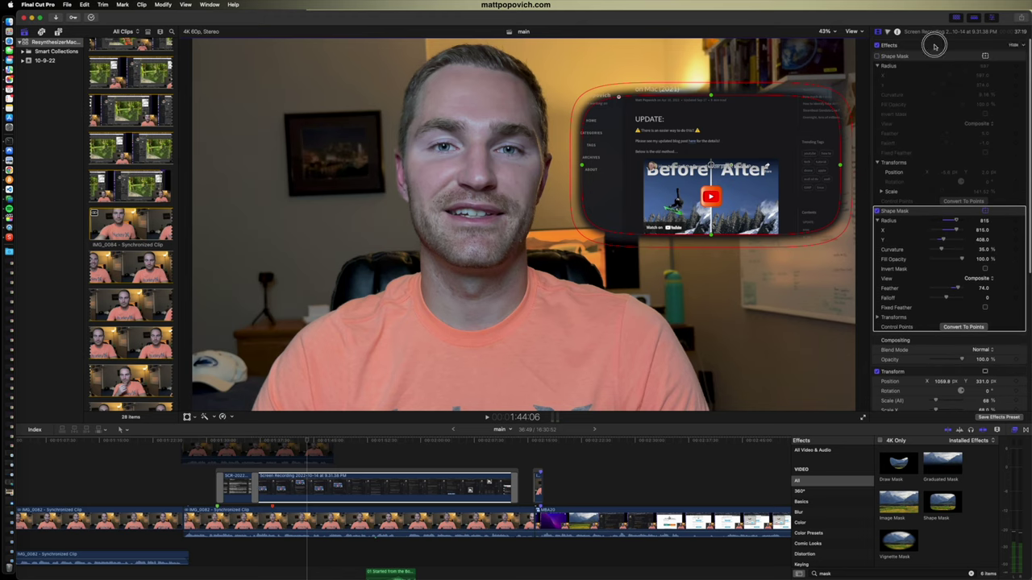
- Move the playhead to the TL;DR part of the screen recording and select its rounded Shape Mask
left_click(935, 45)
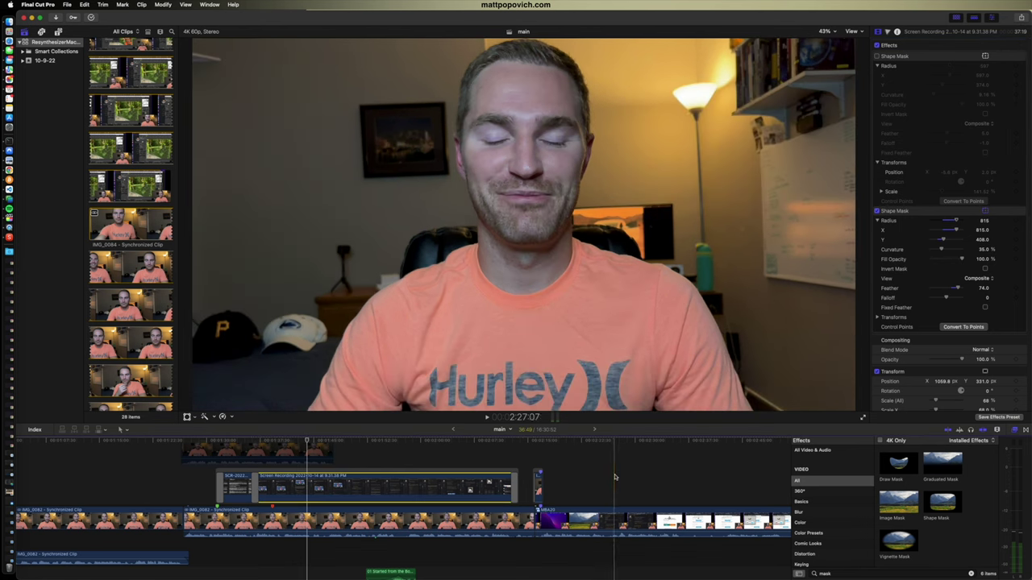
left_click(614, 484)
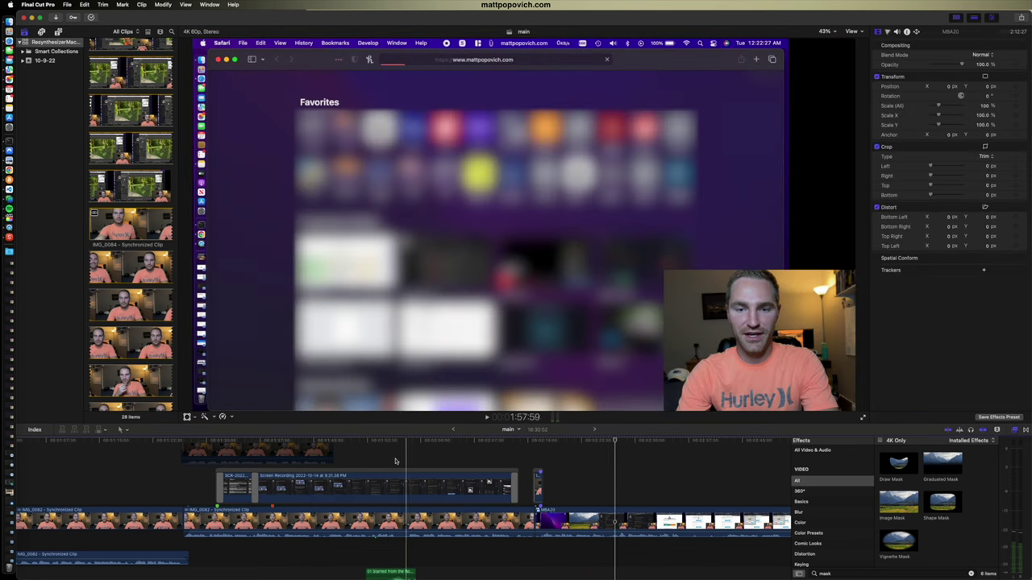
left_click(350, 487)
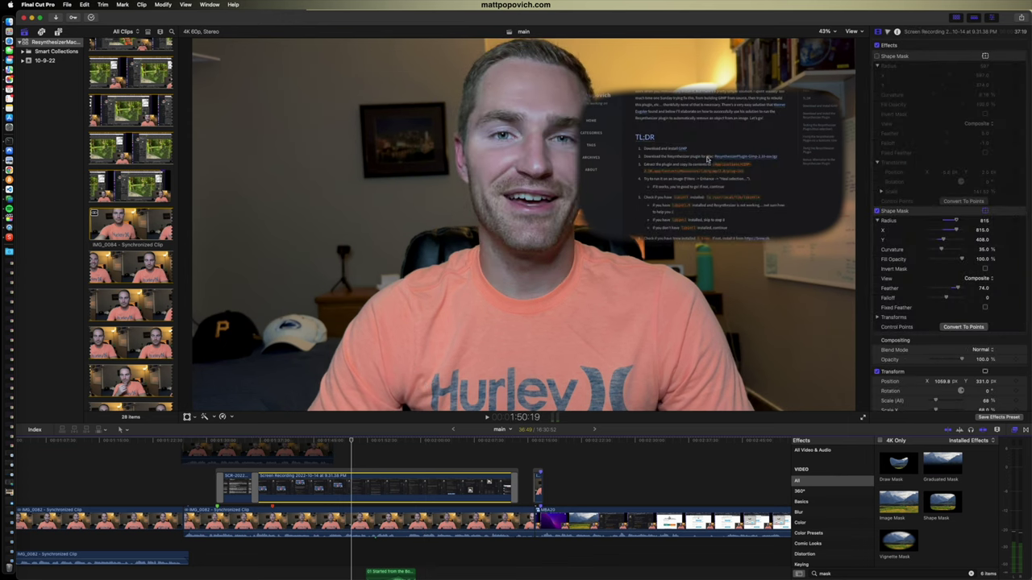
left_click(707, 137)
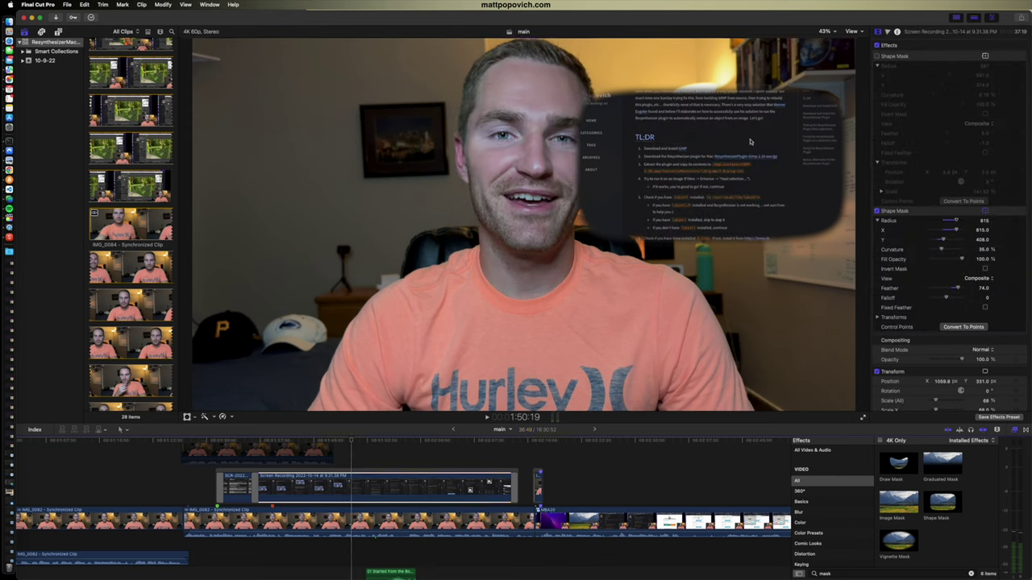
left_click(932, 210)
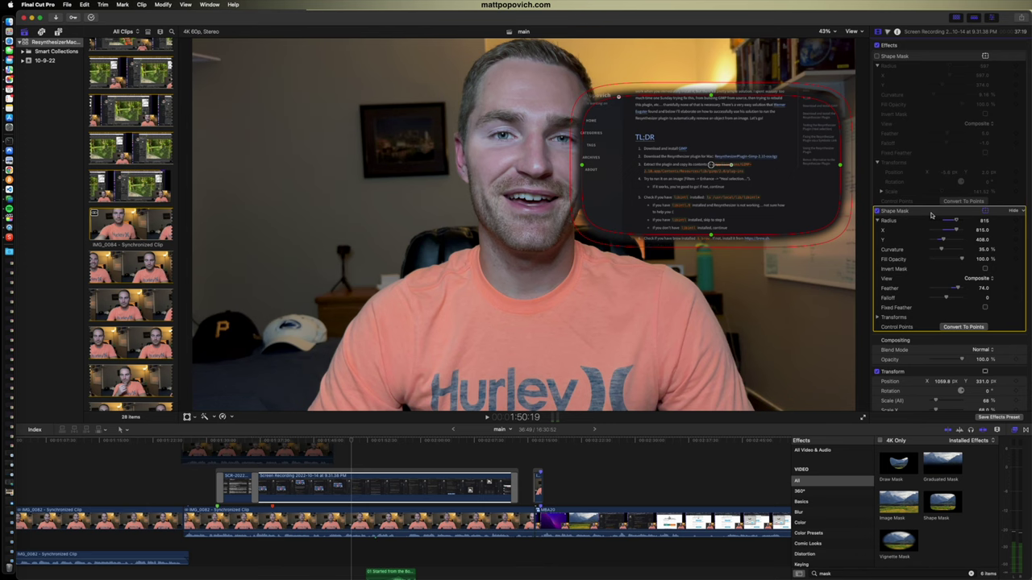
- Reposition the rounded mask over the TL;DR section, toggling its onscreen controls off and on
left_click_drag(746, 153, 761, 160)
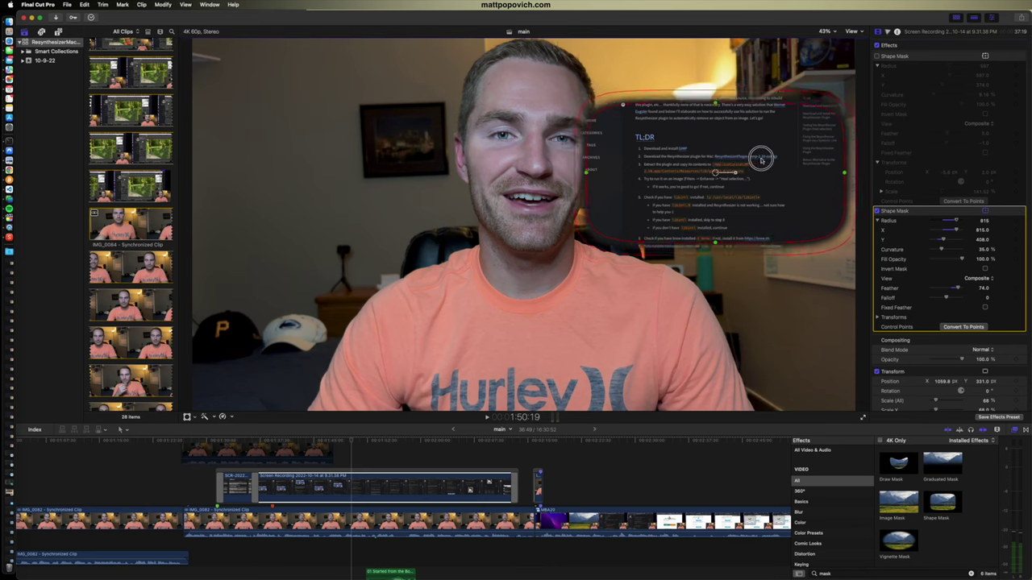
left_click(986, 211)
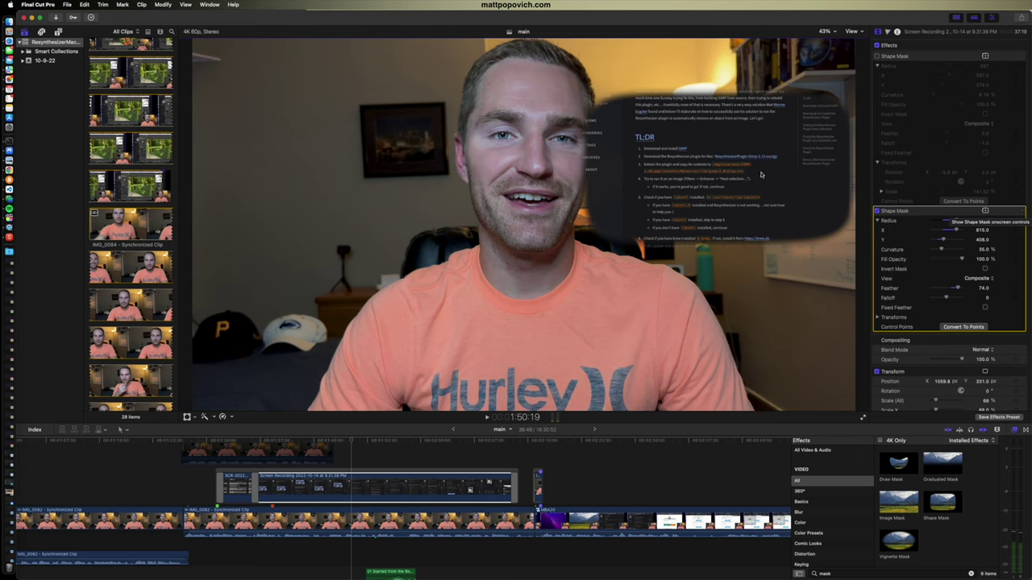
left_click(985, 211)
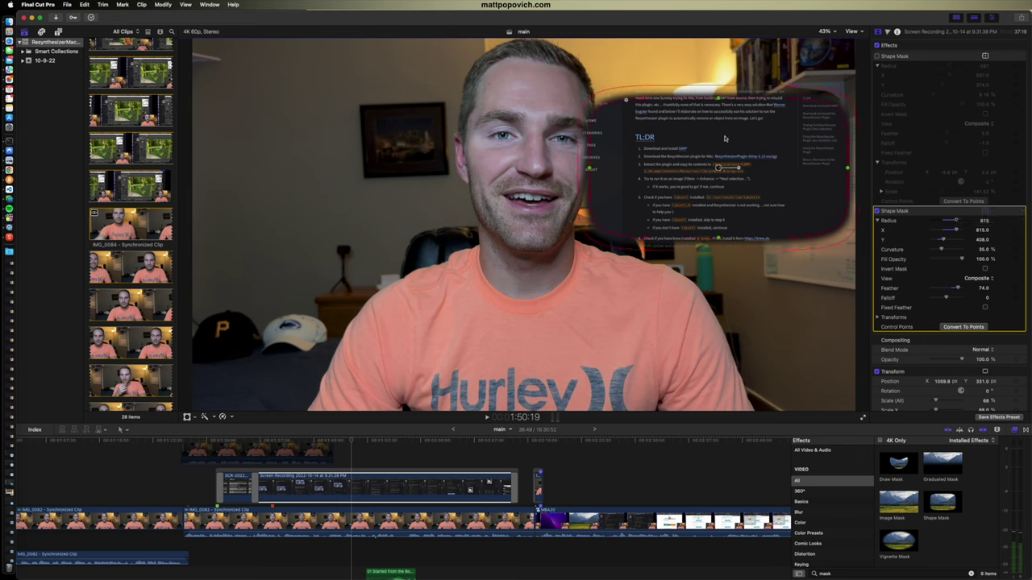
left_click_drag(723, 139, 737, 157)
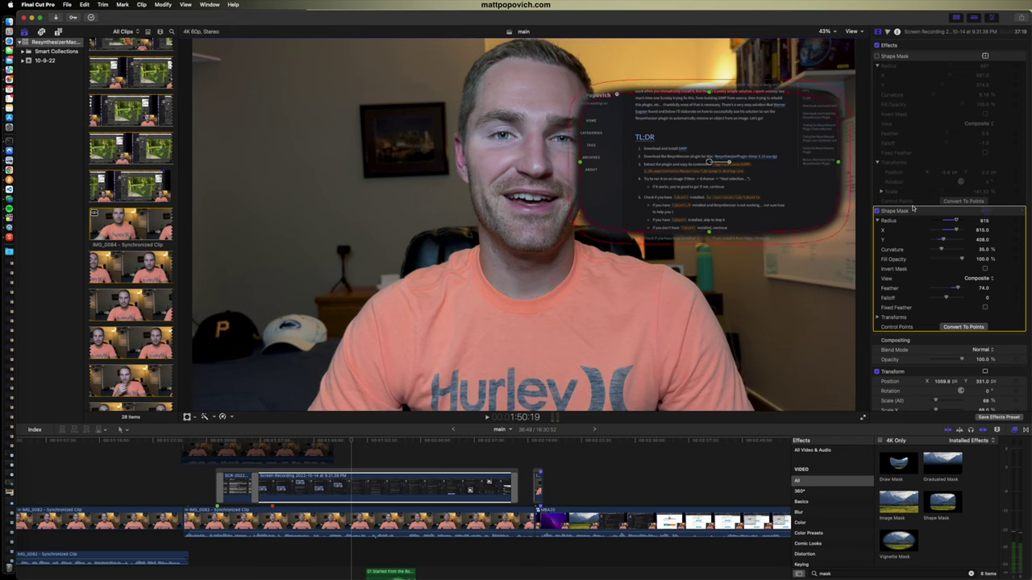
- Uncheck the second Shape Mask and re-check the first Shape Mask in the Inspector
left_click(877, 211)
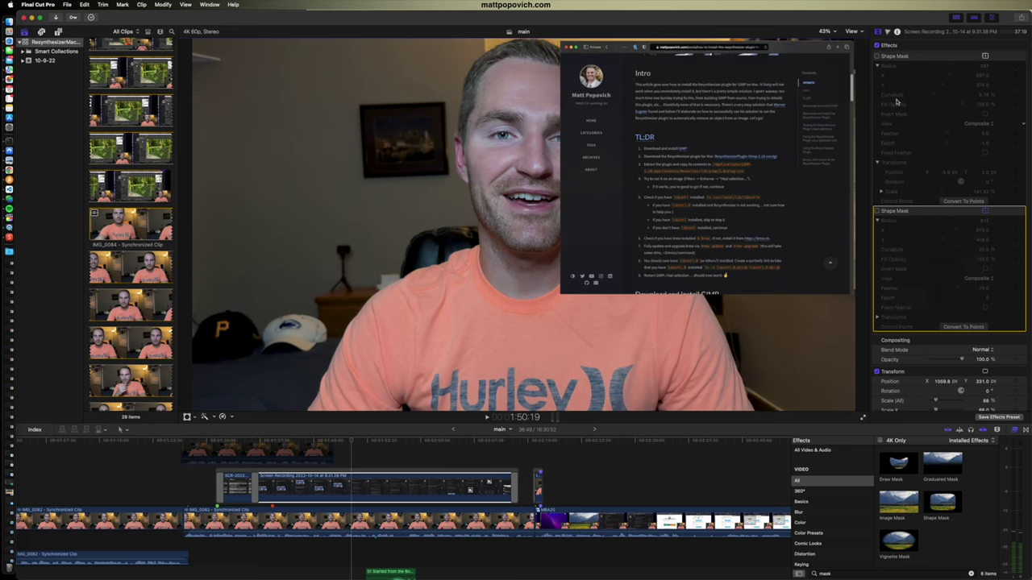
left_click(877, 57)
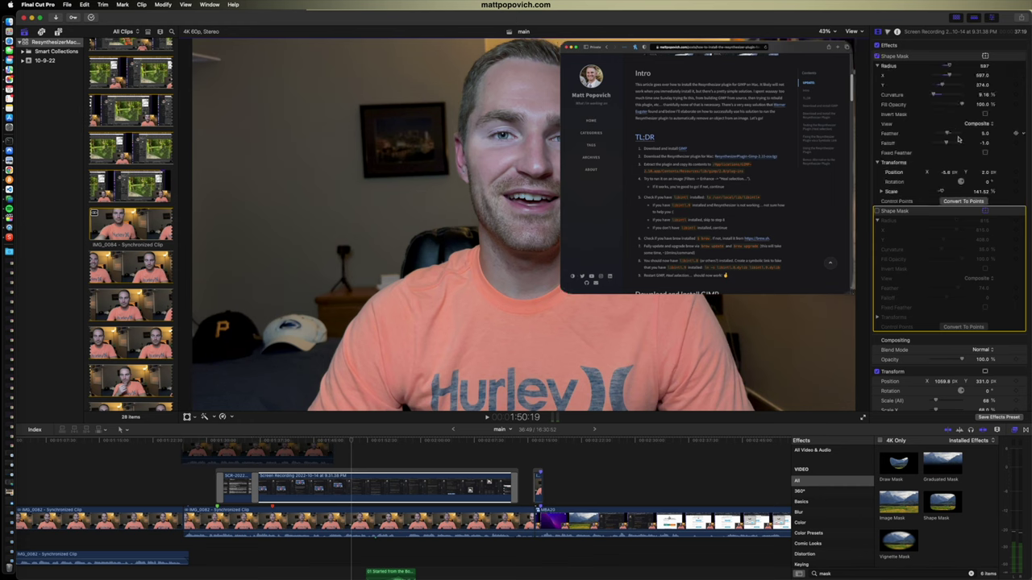